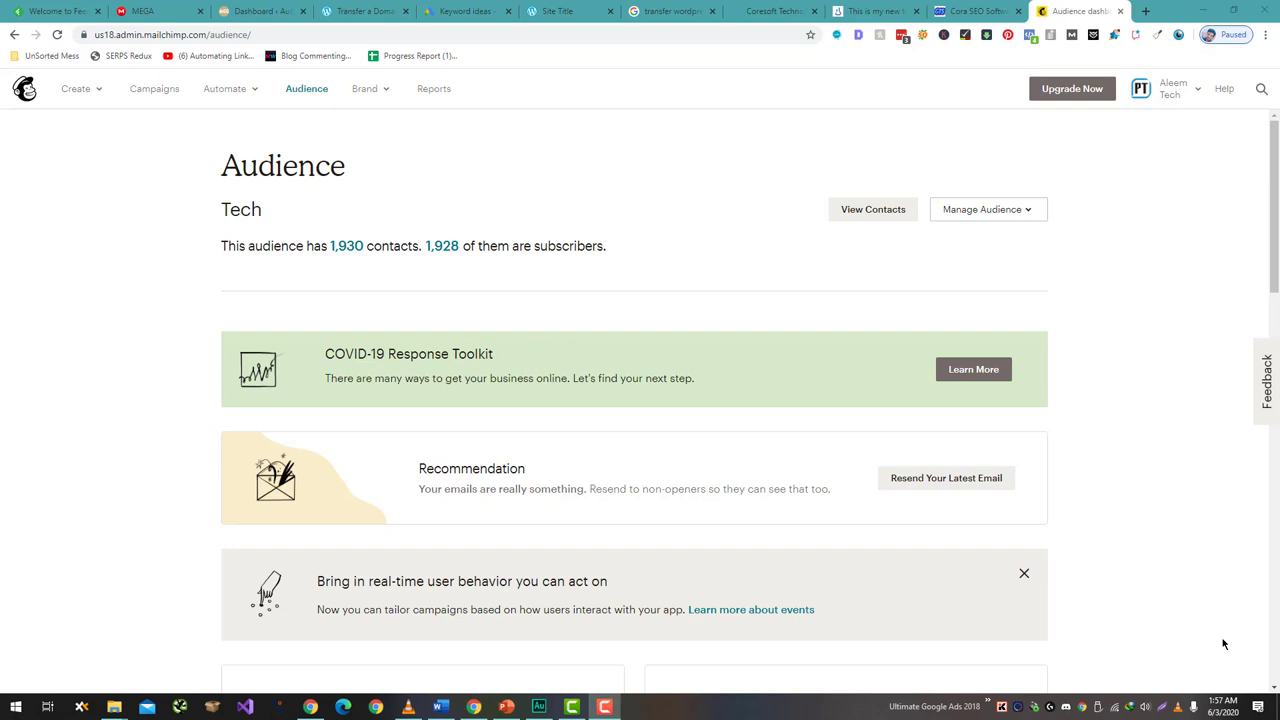
# Step: Open the report of the sent Website Users campaign from the account's campaign reports
pyautogui.scroll(-4, 771, 652)
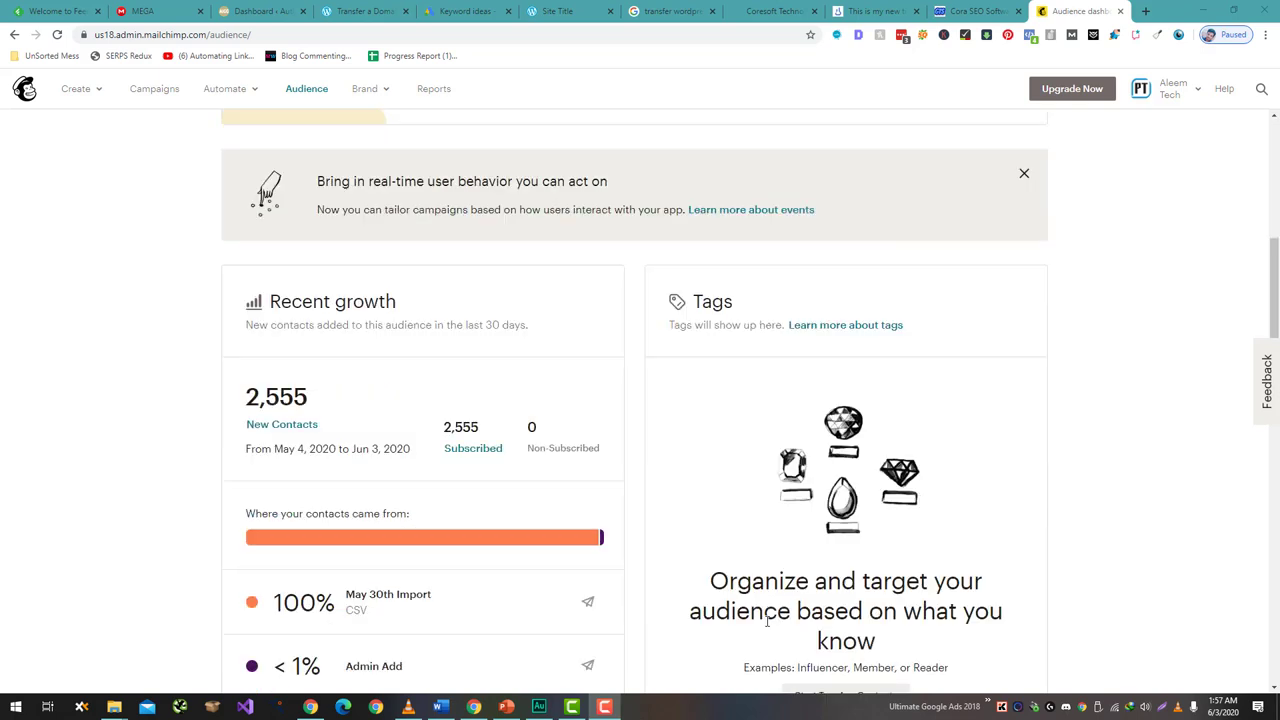
pyautogui.scroll(-1, 700, 504)
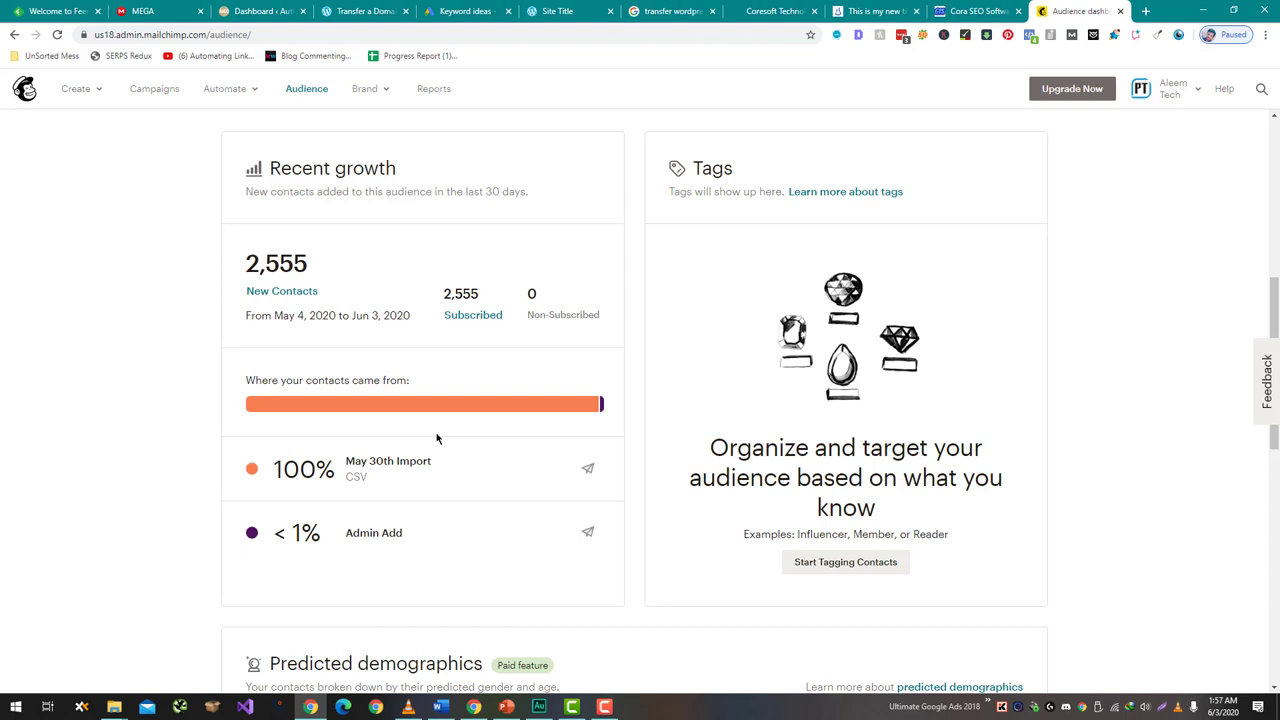
pyautogui.click(424, 94)
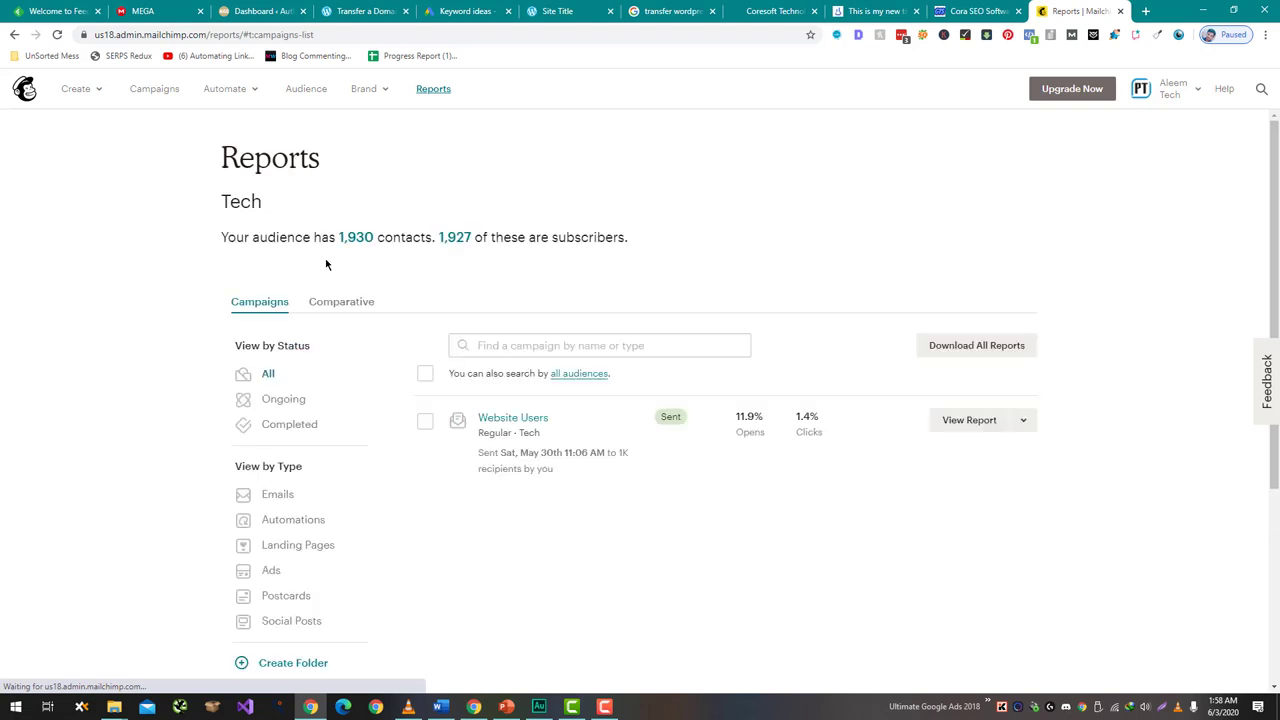
pyautogui.scroll(-1, 326, 265)
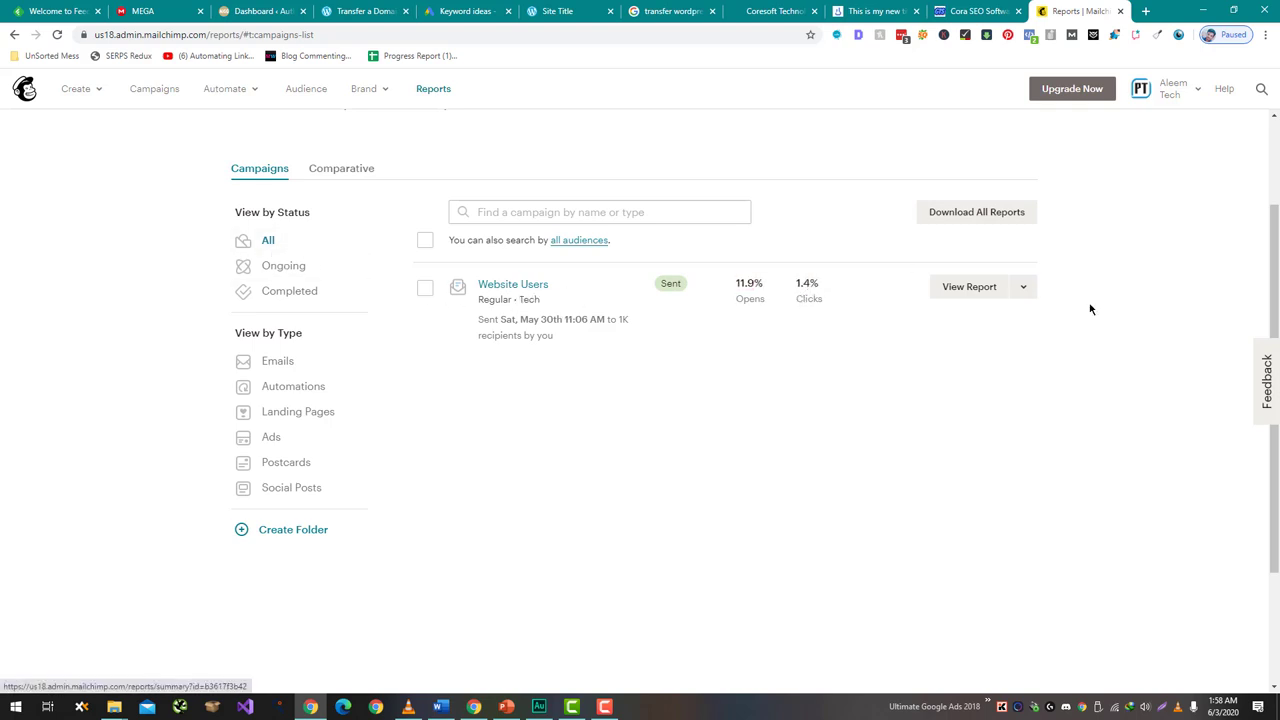
pyautogui.click(988, 289)
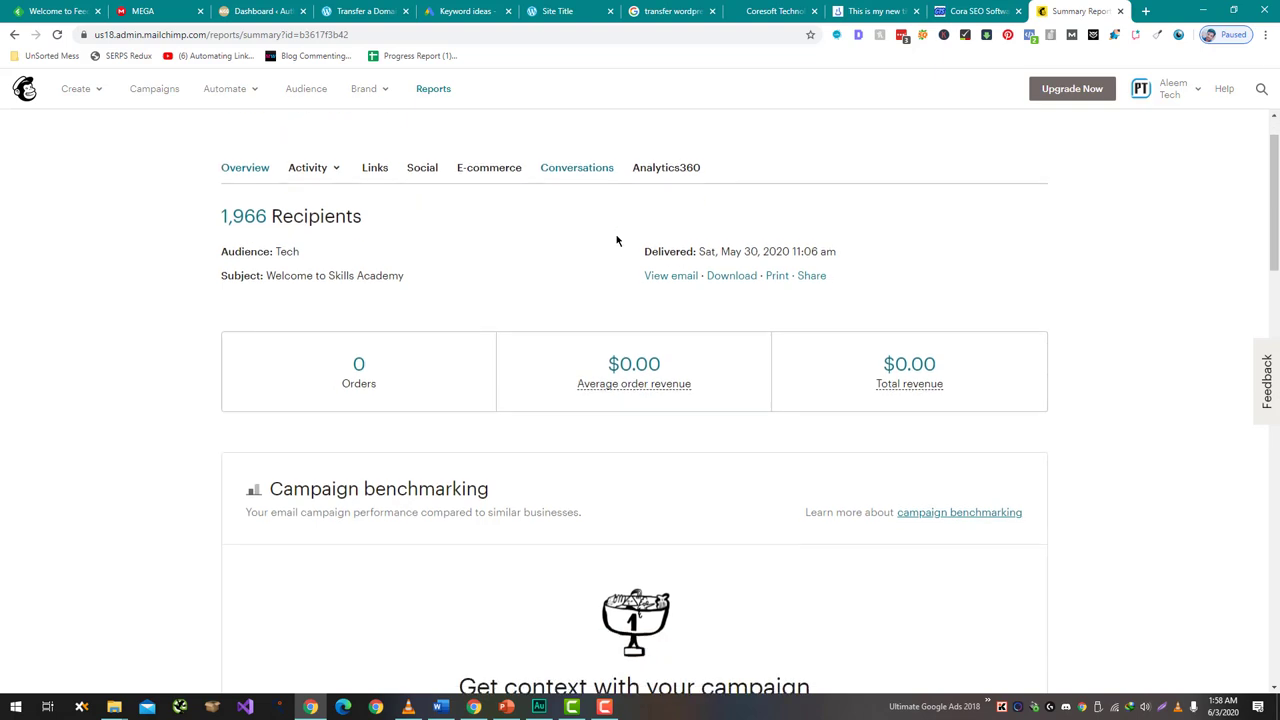
# Step: Review the campaign's order and revenue figures and its delivery, open, click, bounce and unsubscribe statistics
pyautogui.scroll(-1, 617, 240)
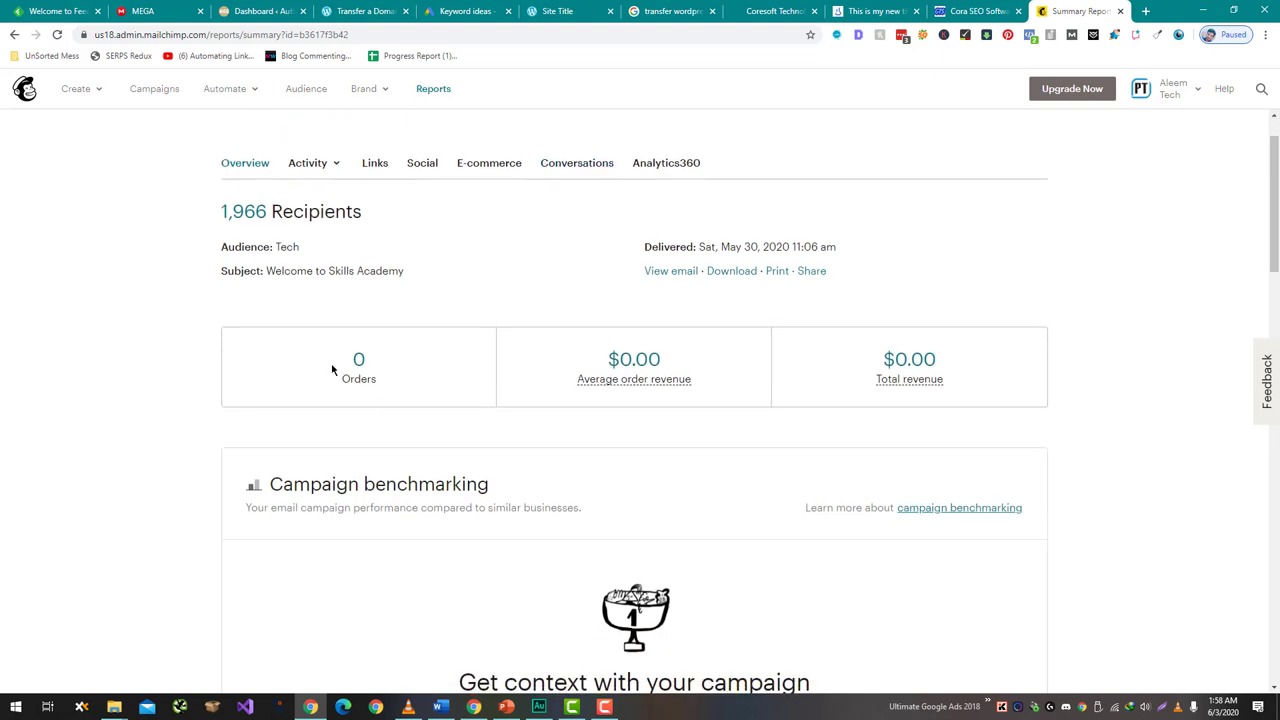
pyautogui.moveTo(330, 366); pyautogui.dragTo(1065, 351)
pyautogui.click(980, 380)
pyautogui.scroll(-5, 960, 382)
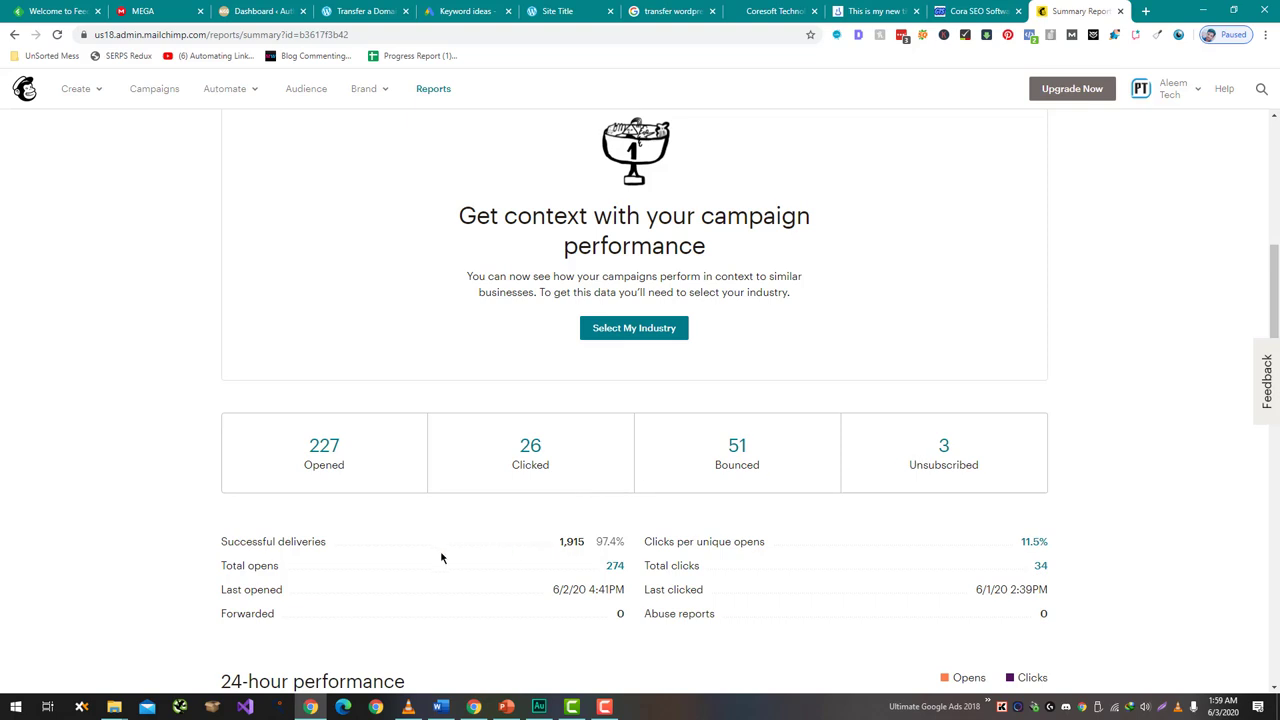
pyautogui.doubleClick(612, 545)
pyautogui.scroll(-1, 1100, 344)
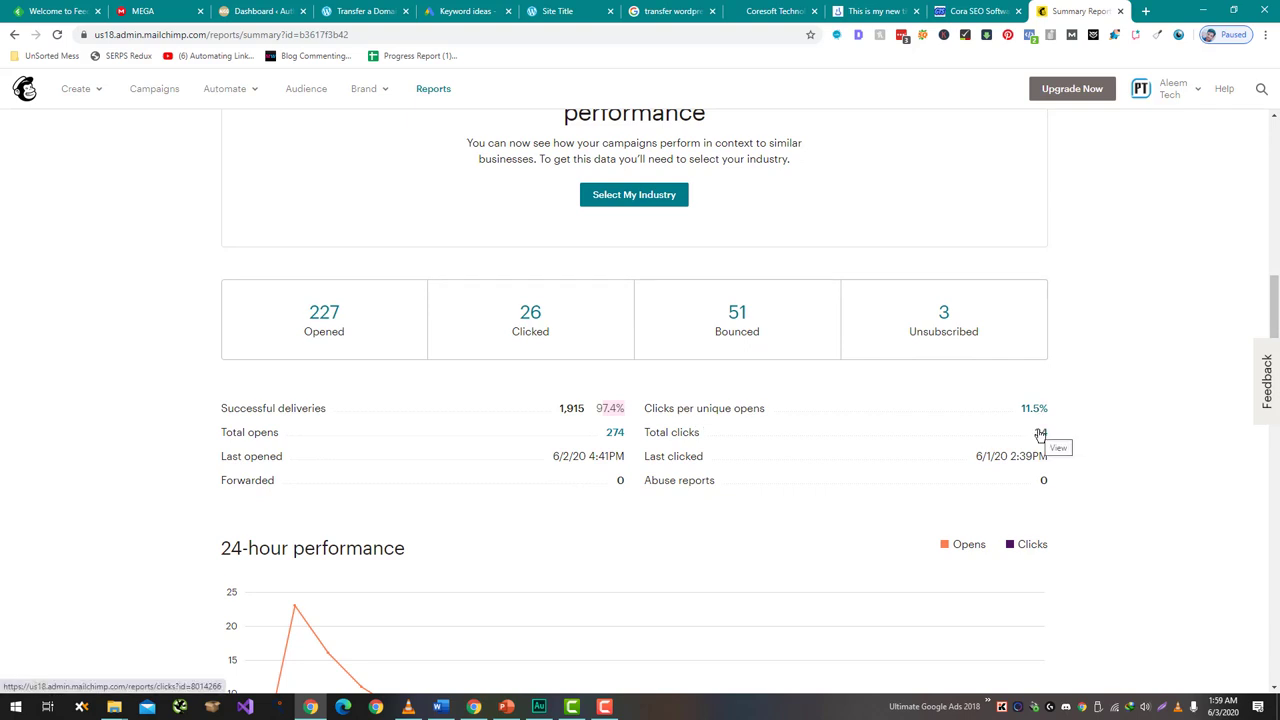
# Step: Examine the 24-hour performance chart of opens and clicks in the campaign report
pyautogui.scroll(-2, 1040, 433)
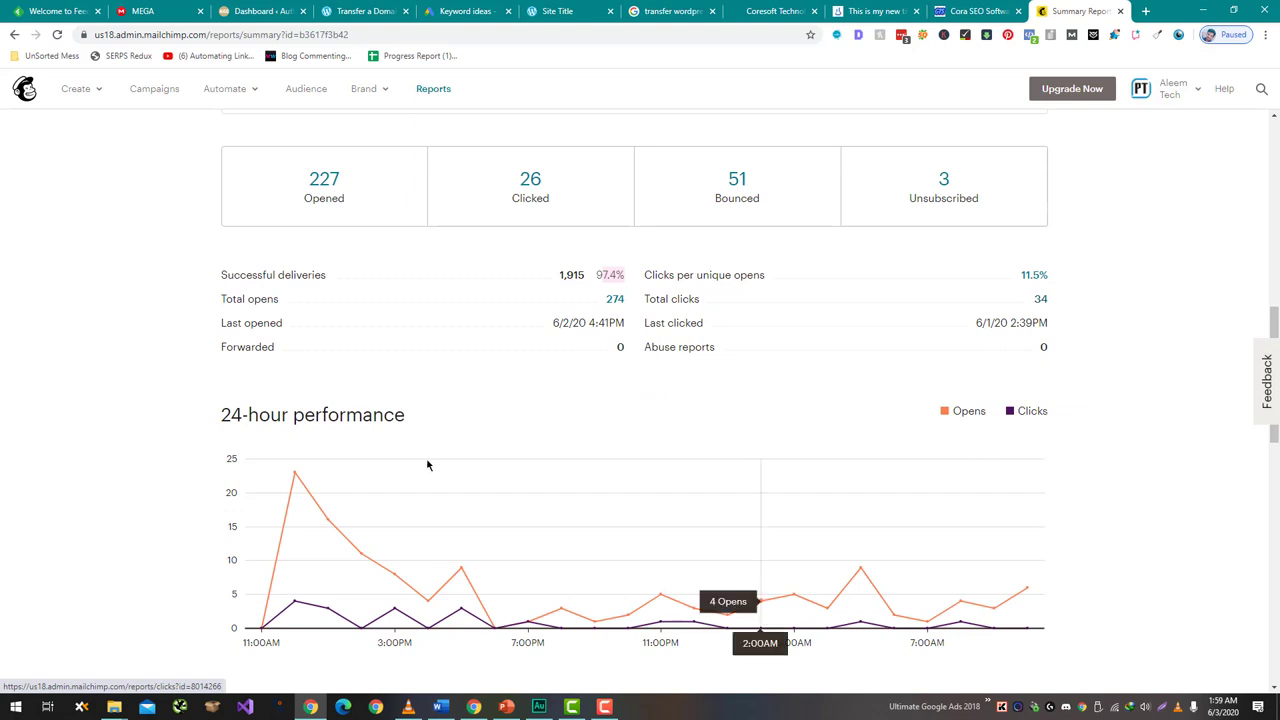
pyautogui.moveTo(297, 474)
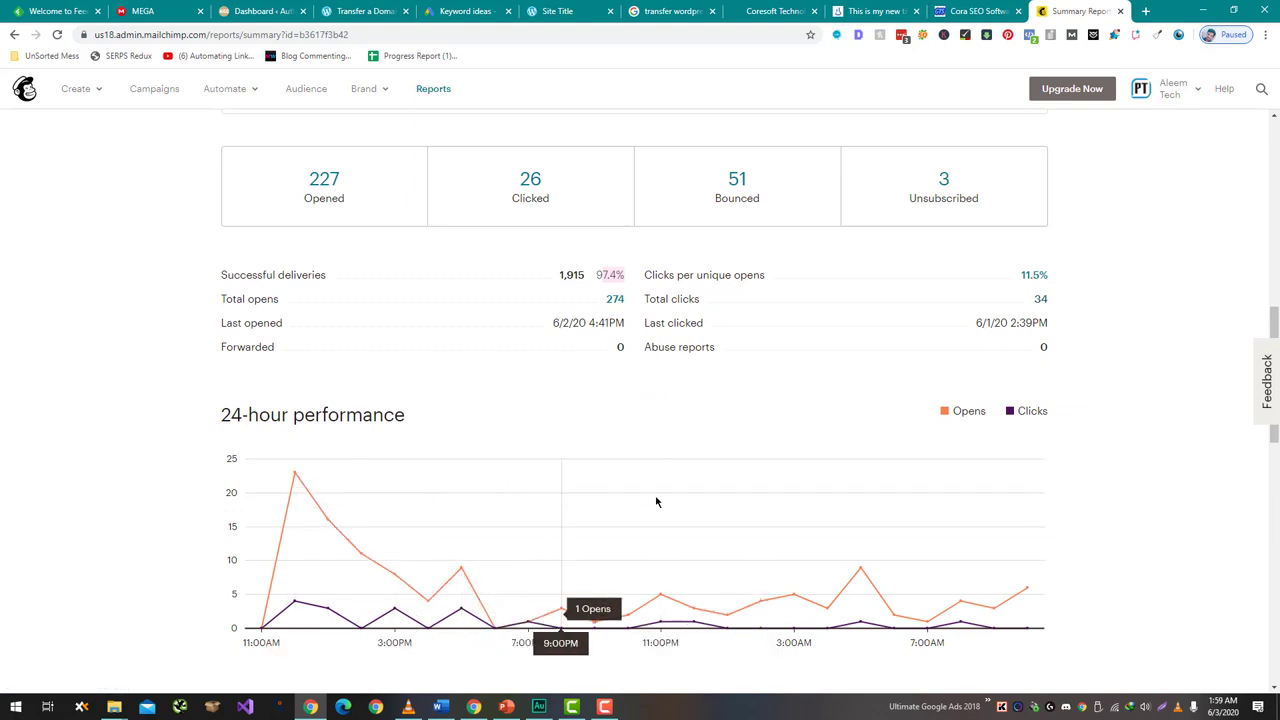
pyautogui.scroll(-2, 700, 546)
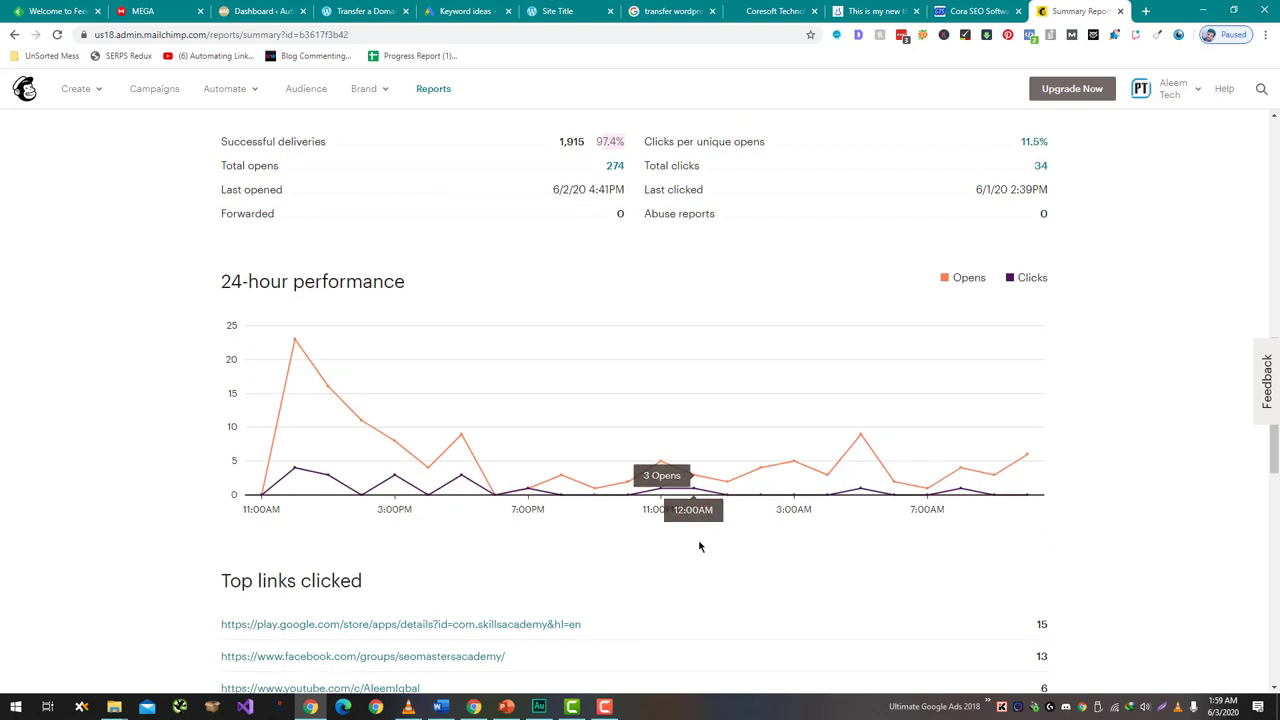
# Step: Read through the top links clicked in the campaign, from the Google Play link to the social profile links
pyautogui.scroll(-2, 699, 546)
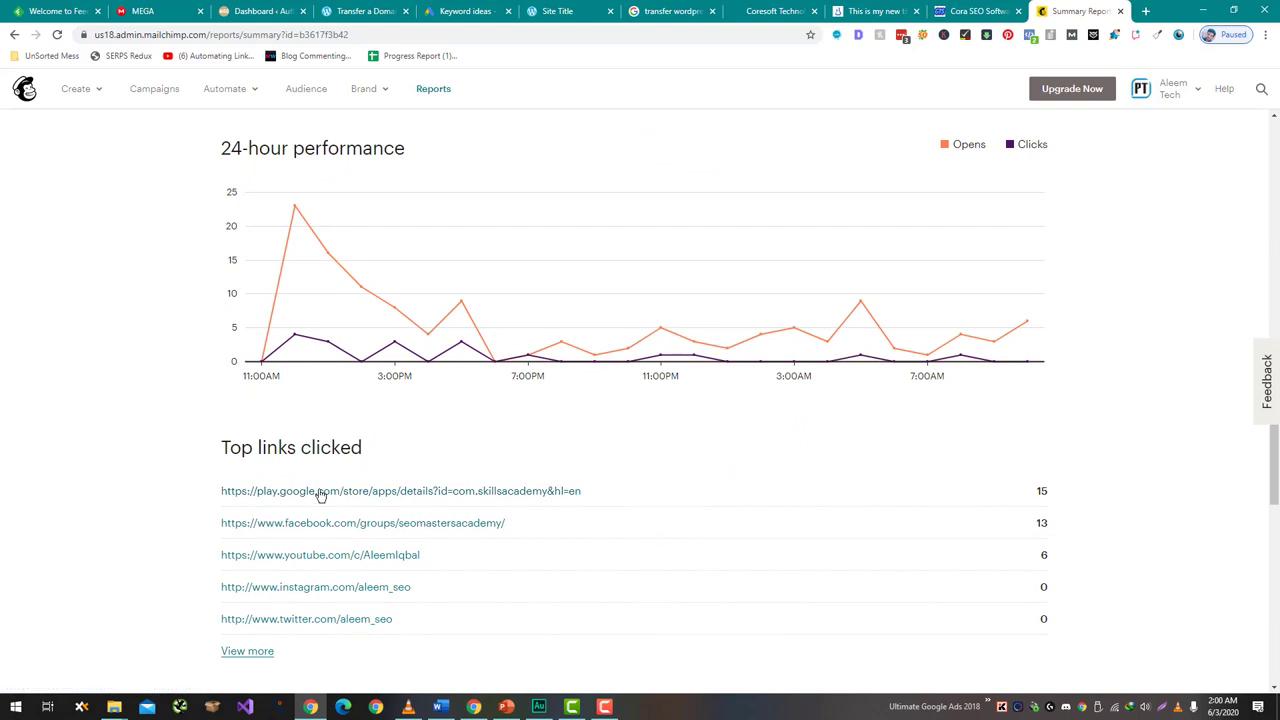
pyautogui.moveTo(219, 490); pyautogui.dragTo(612, 506)
pyautogui.moveTo(542, 528); pyautogui.dragTo(217, 523)
pyautogui.moveTo(488, 563); pyautogui.dragTo(353, 591)
pyautogui.click(652, 600)
# Step: Review the subscribers with most opens, the social performance and the top locations by opens
pyautogui.scroll(-5, 574, 520)
pyautogui.scroll(1, 460, 292)
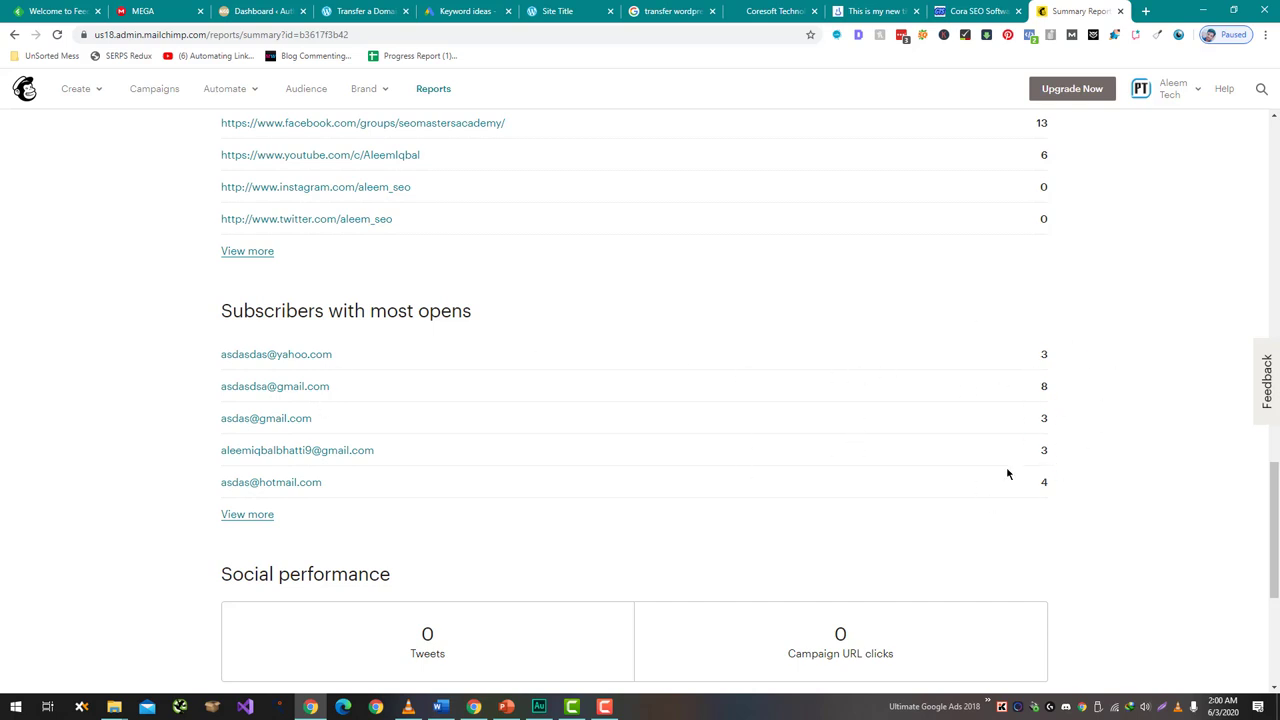
pyautogui.scroll(-2, 1008, 474)
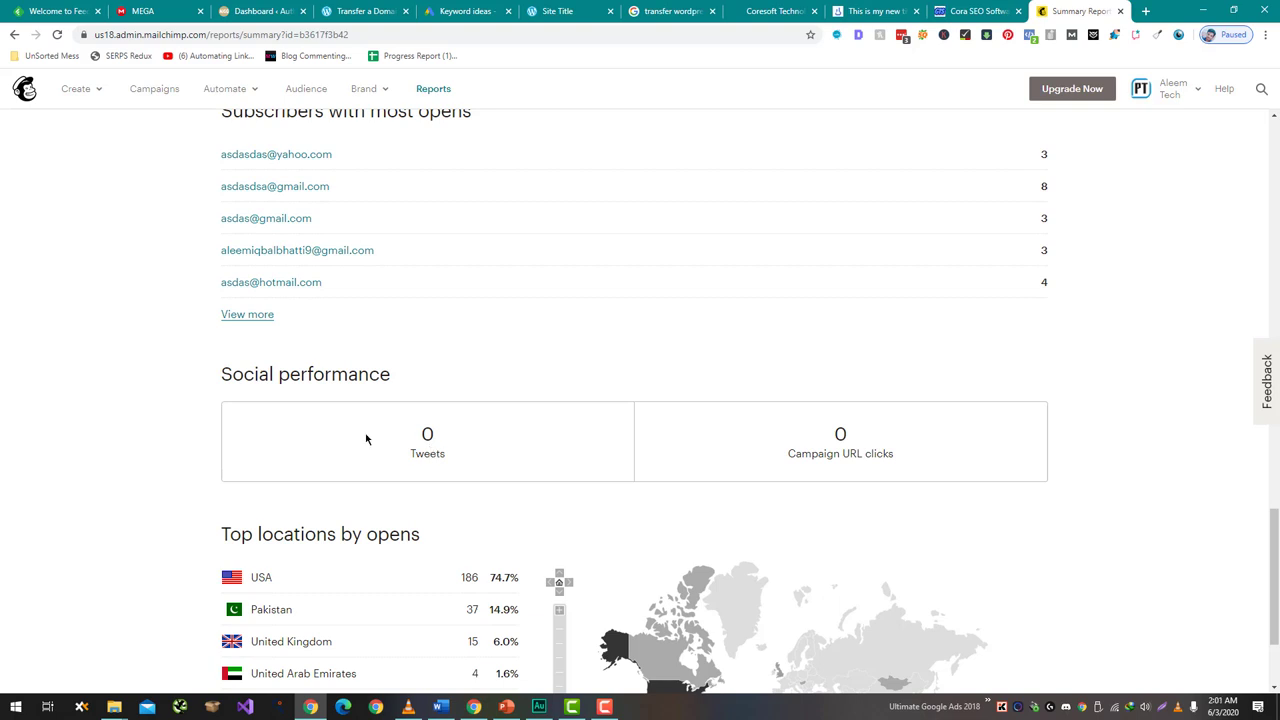
pyautogui.scroll(-2, 794, 449)
pyautogui.scroll(-1, 548, 446)
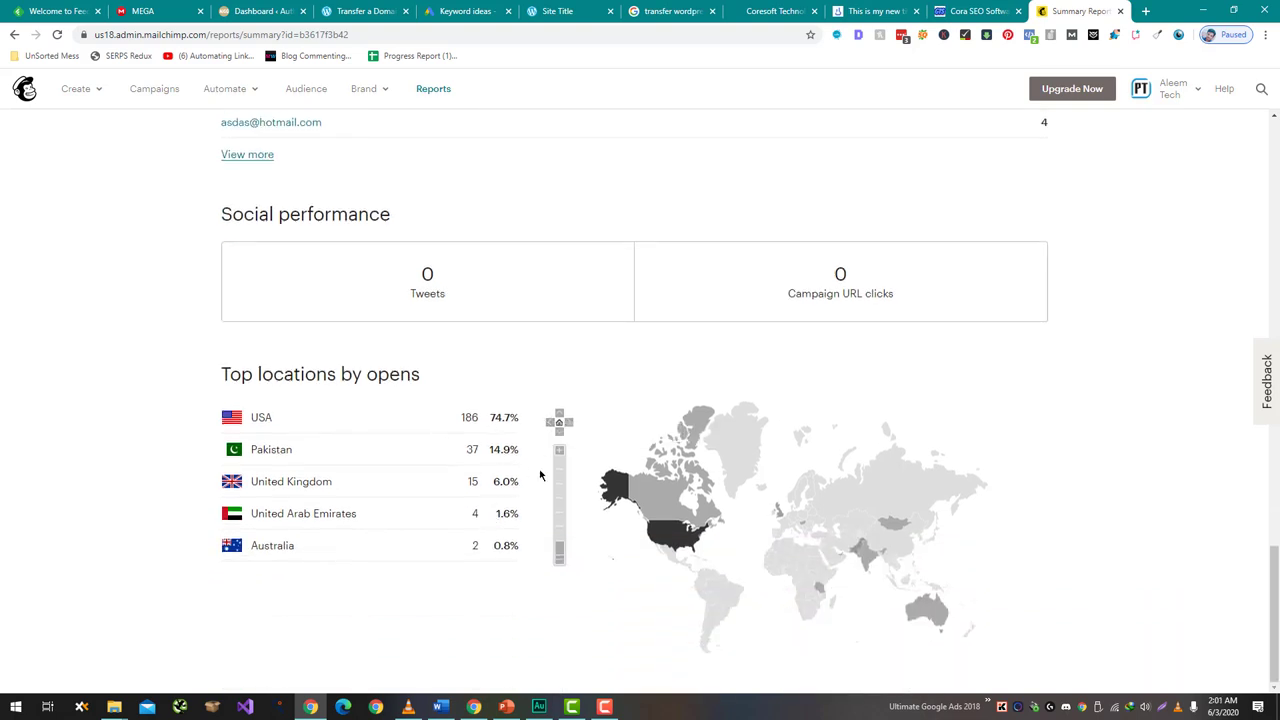
pyautogui.doubleClick(496, 418)
# Step: Open the activity list of the recipients the Website Users campaign was sent to
pyautogui.scroll(6, 470, 460)
pyautogui.scroll(-3, 470, 460)
pyautogui.scroll(10, 470, 460)
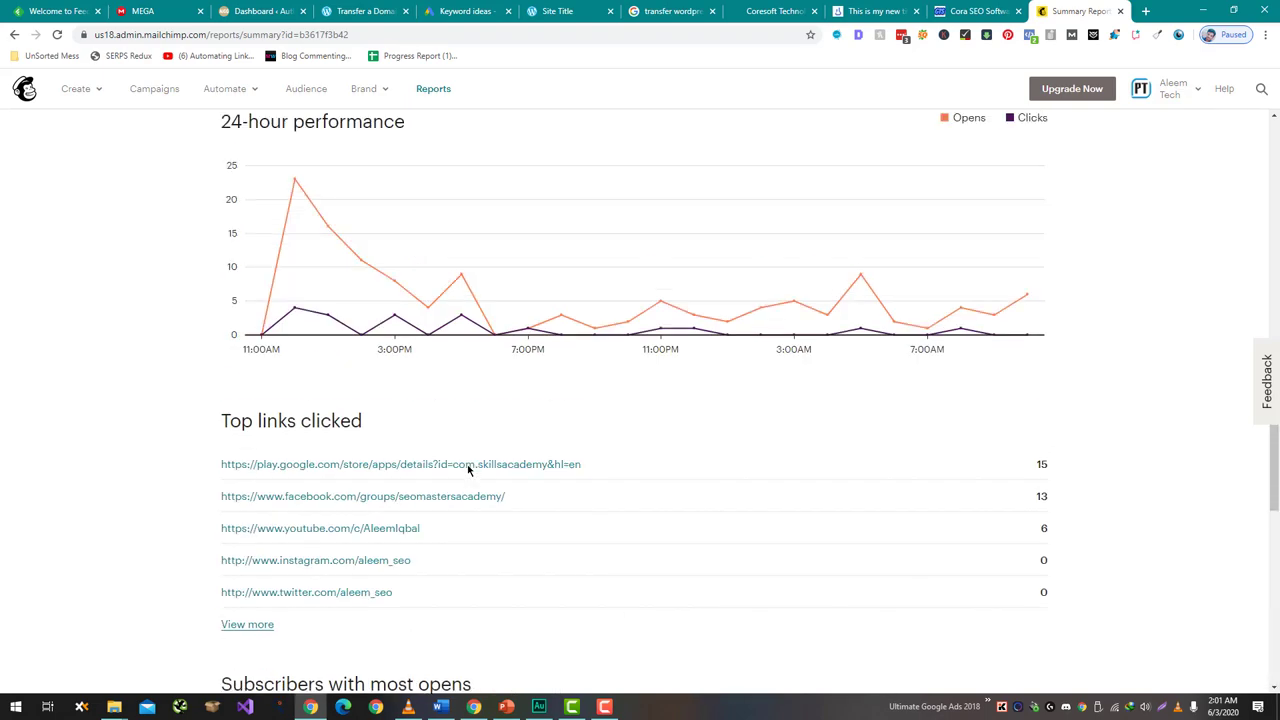
pyautogui.scroll(5, 468, 470)
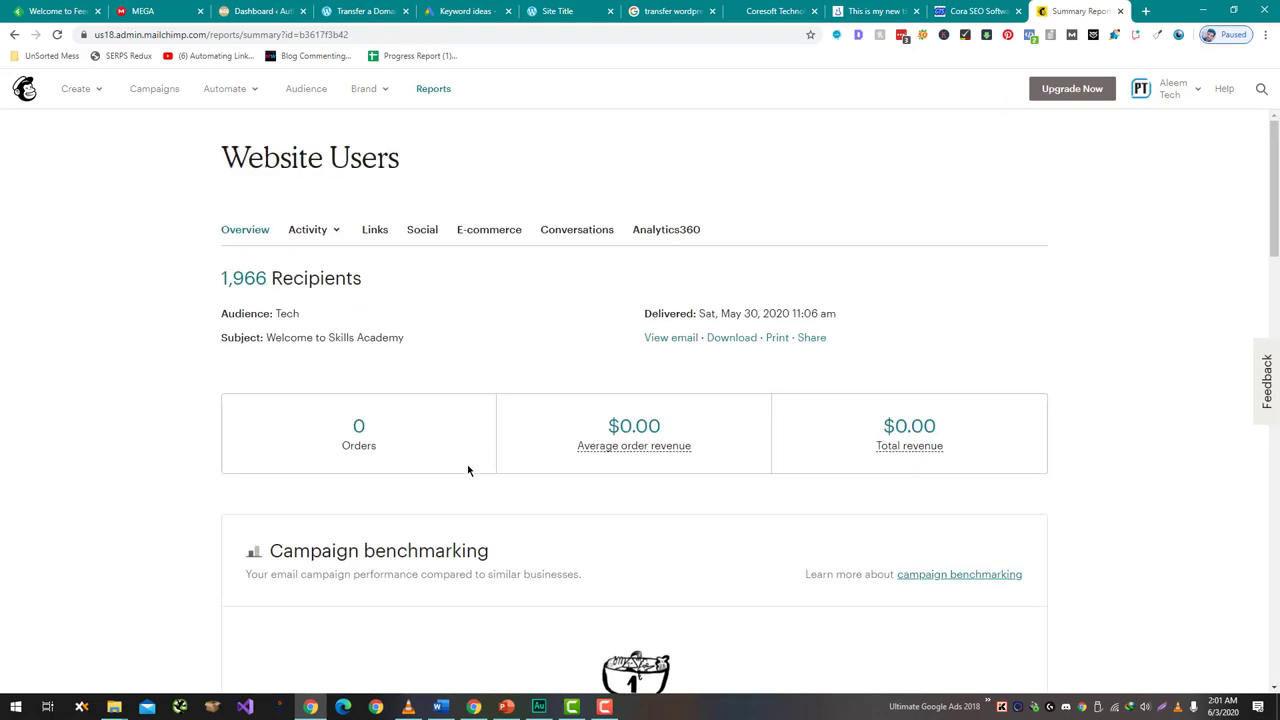
pyautogui.click(344, 239)
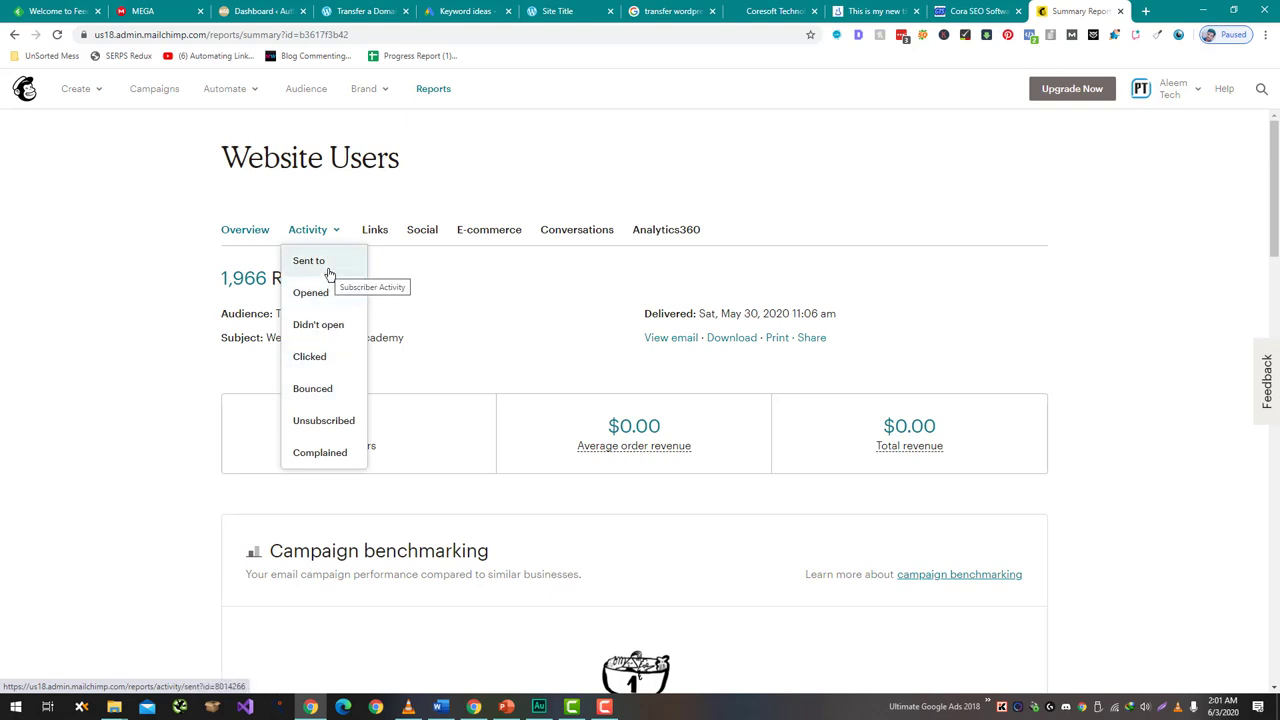
pyautogui.click(318, 261)
# Step: Show the browser's developer tools on the sent list and look over the subscriber activity categories
pyautogui.press('F12')
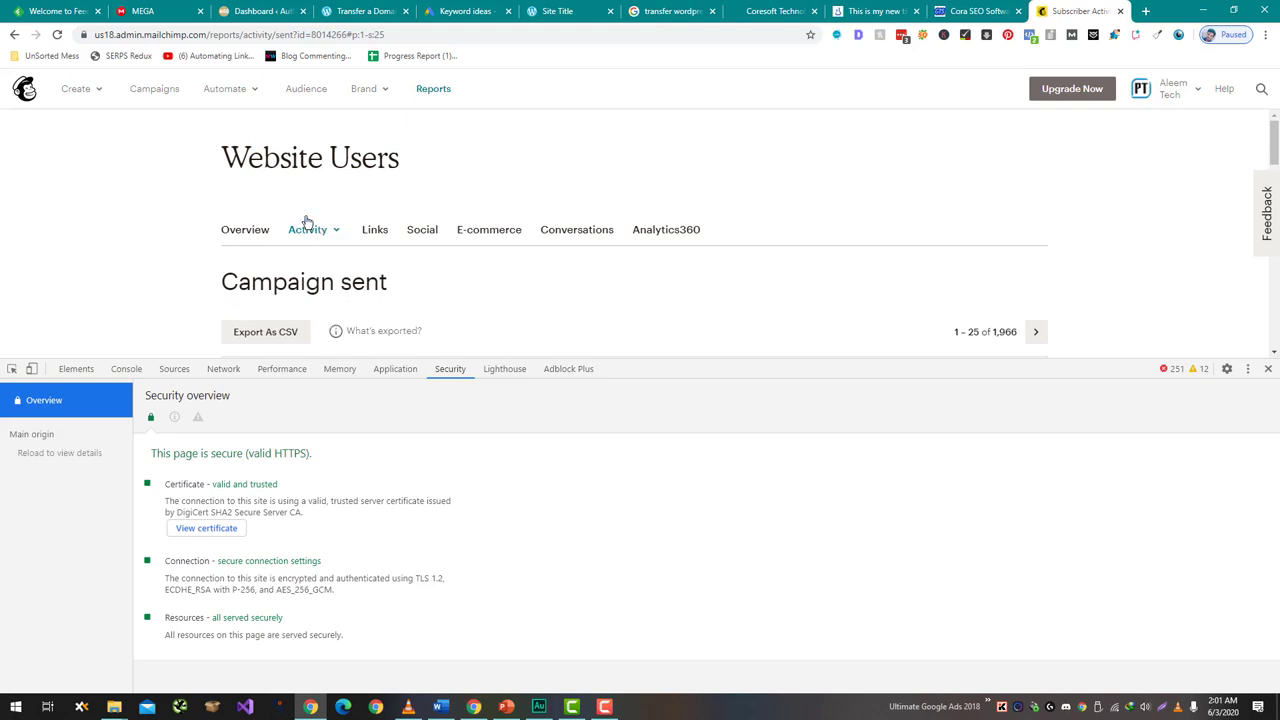
pyautogui.click(262, 334)
pyautogui.click(323, 243)
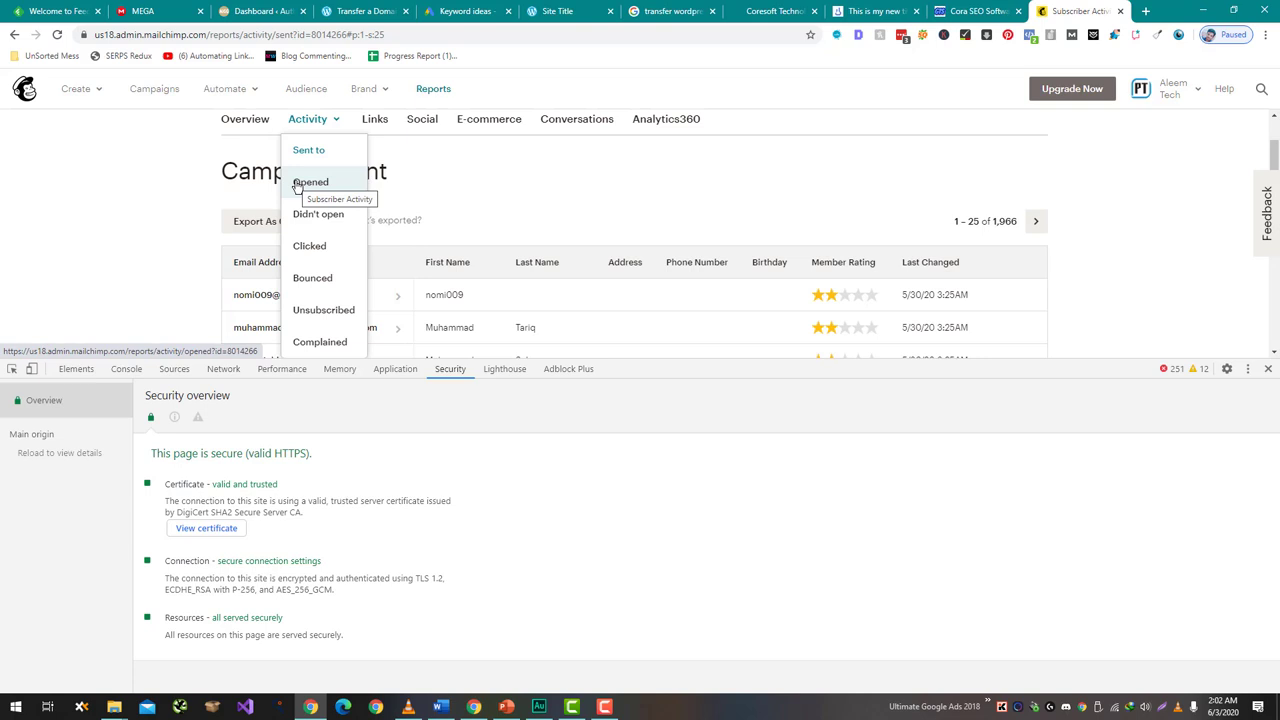
pyautogui.scroll(1, 300, 150)
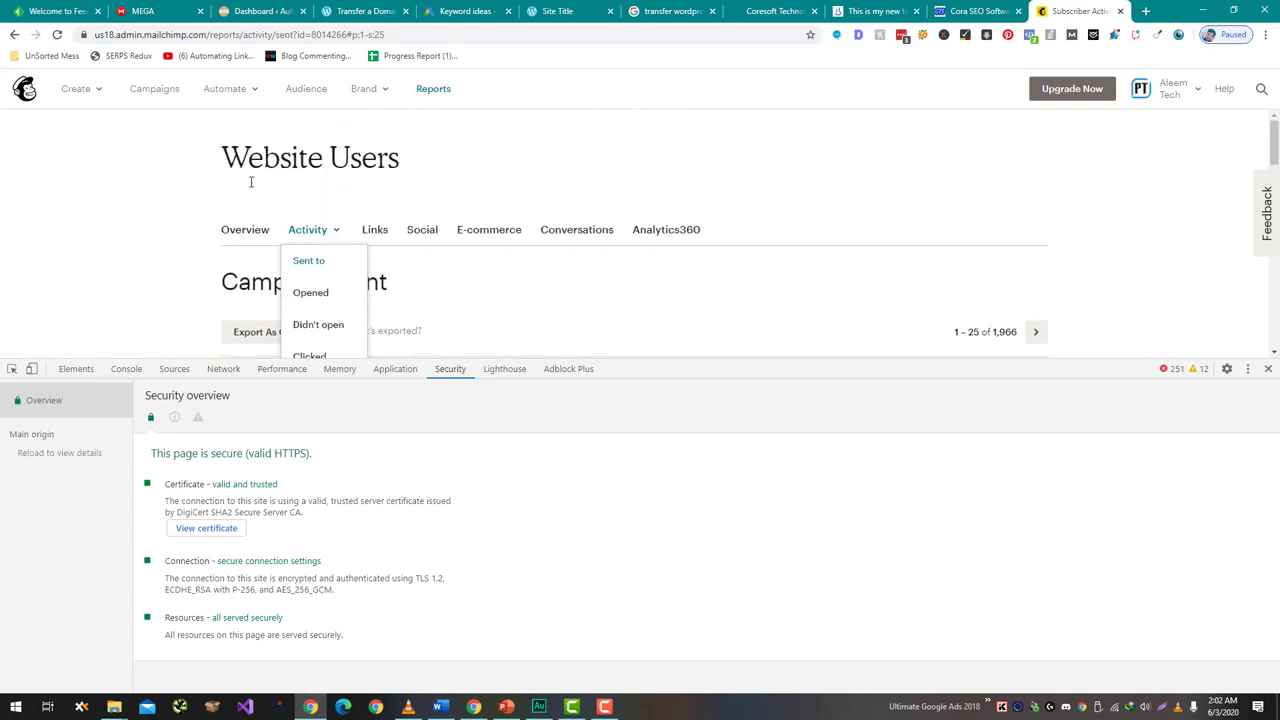
# Step: View the campaign's link click performance with the developer tools closed, followed by its social statistics
pyautogui.click(381, 231)
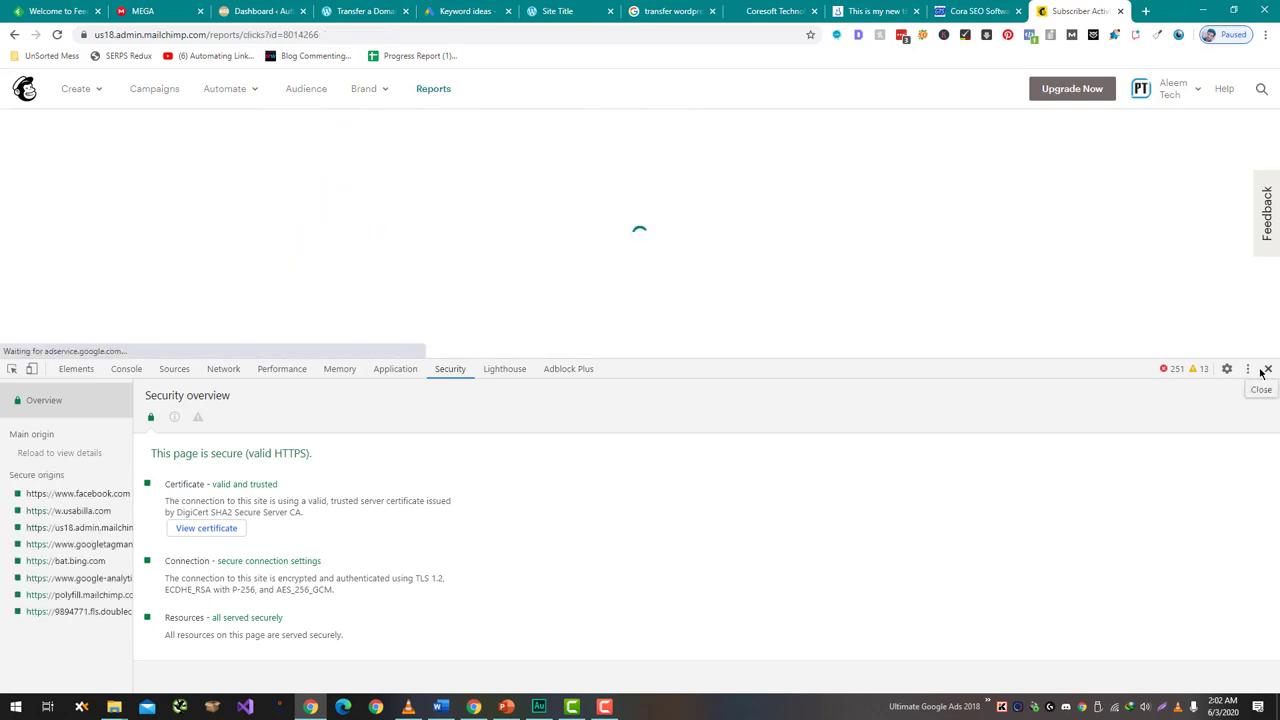
pyautogui.press('F12')
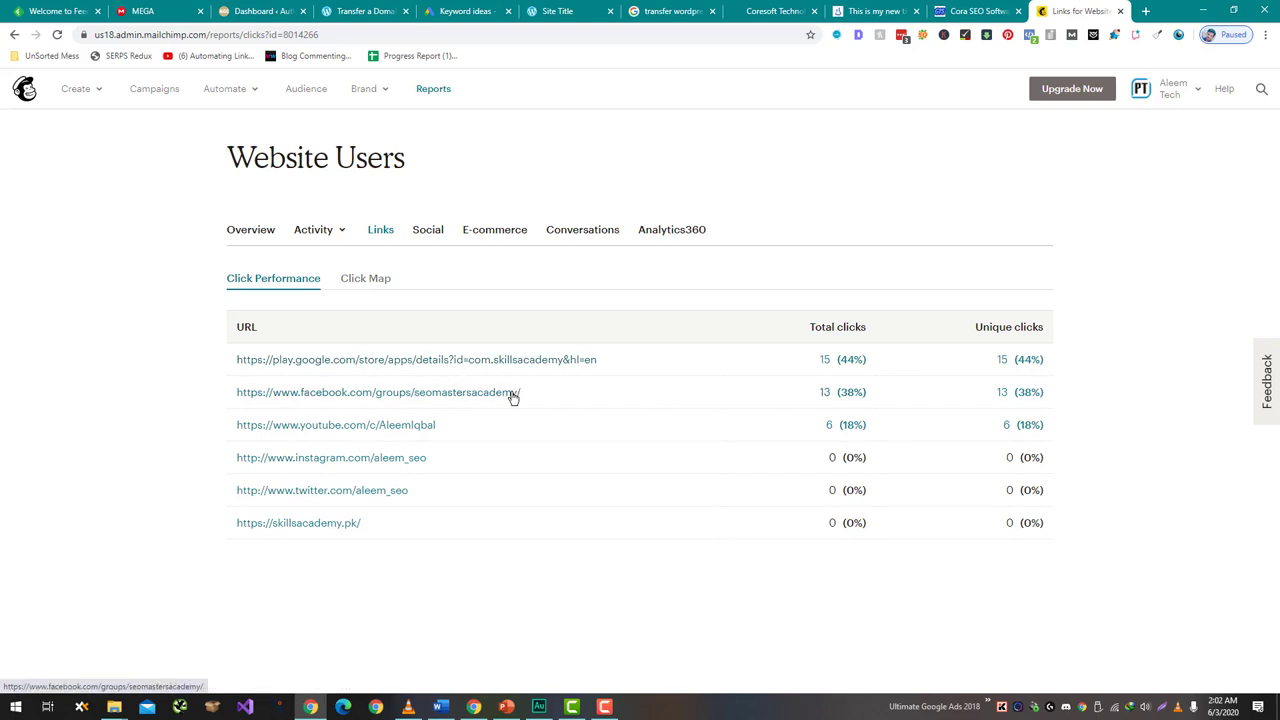
pyautogui.click(430, 231)
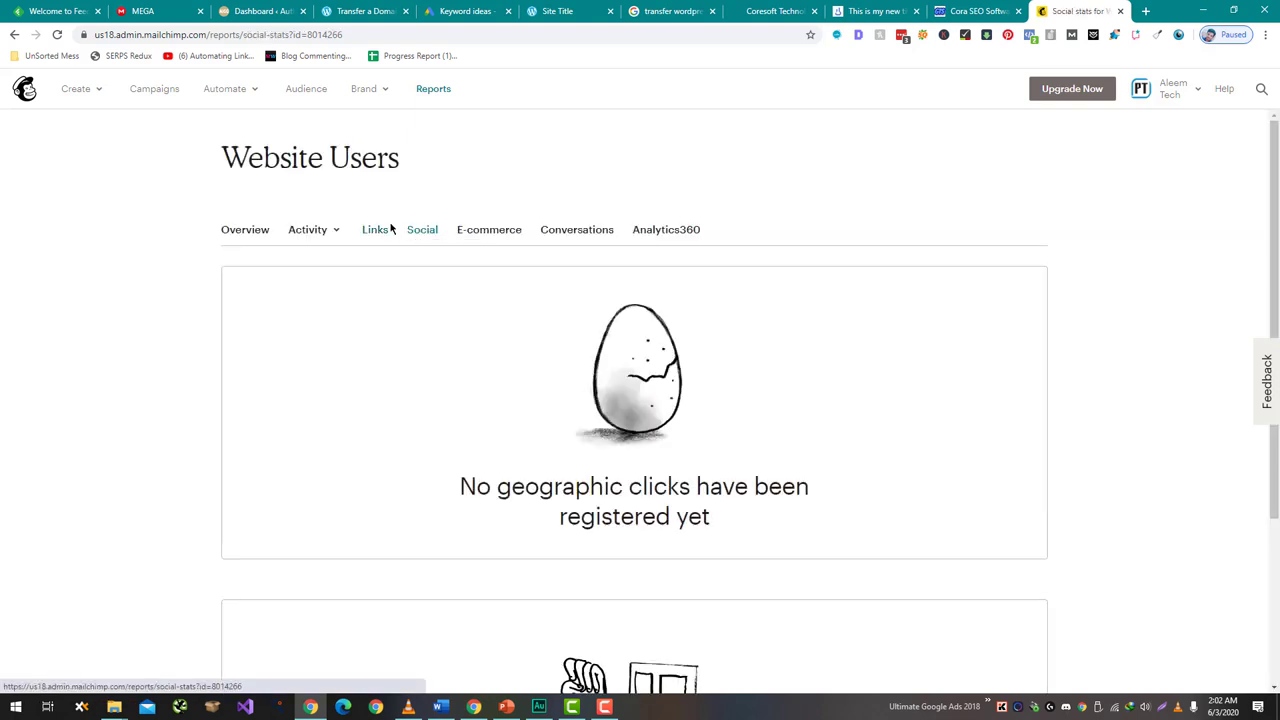
# Step: Open the click map of the campaign's links and examine the click shares on the email's buttons and social icons
pyautogui.click(385, 233)
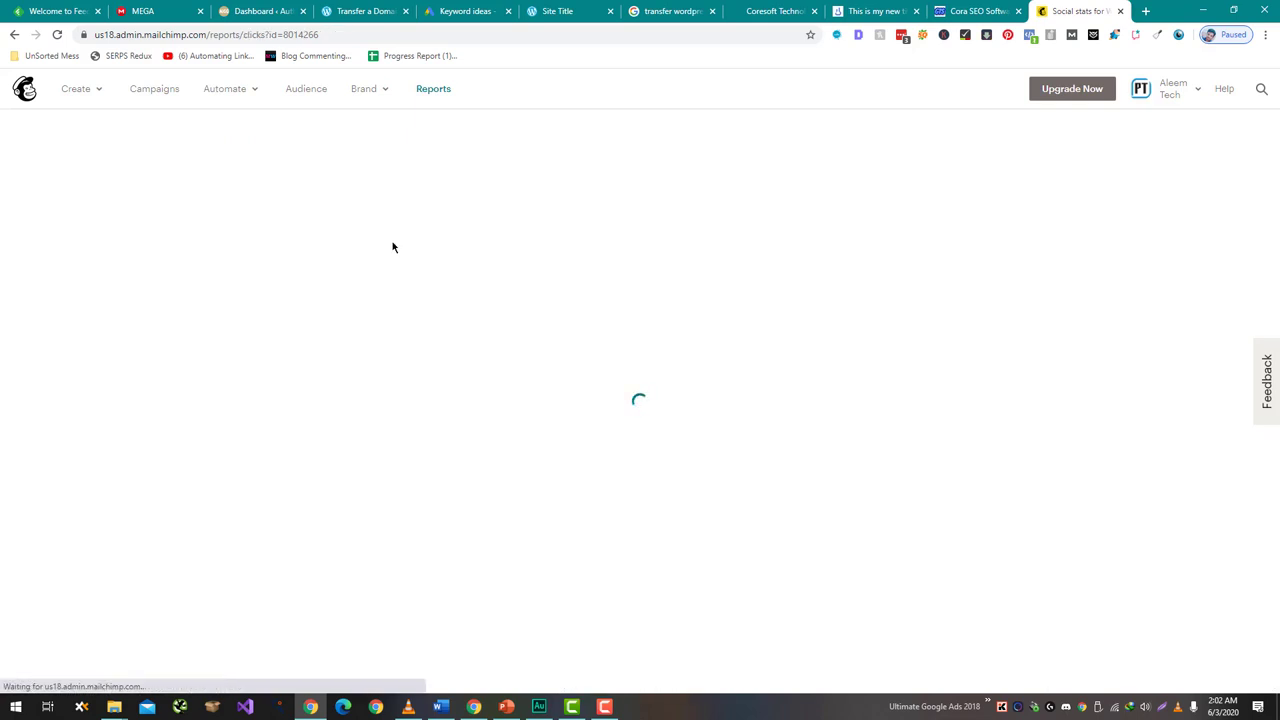
pyautogui.click(386, 283)
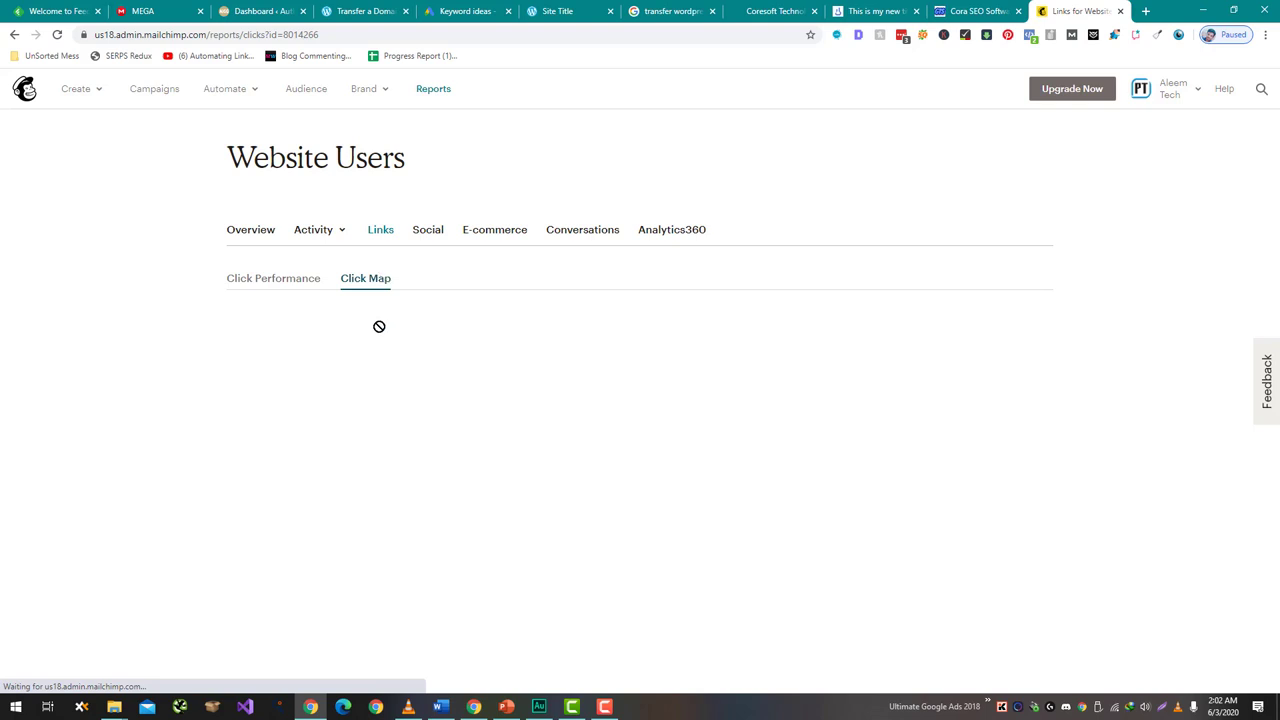
pyautogui.scroll(-4, 418, 363)
pyautogui.scroll(-3, 418, 363)
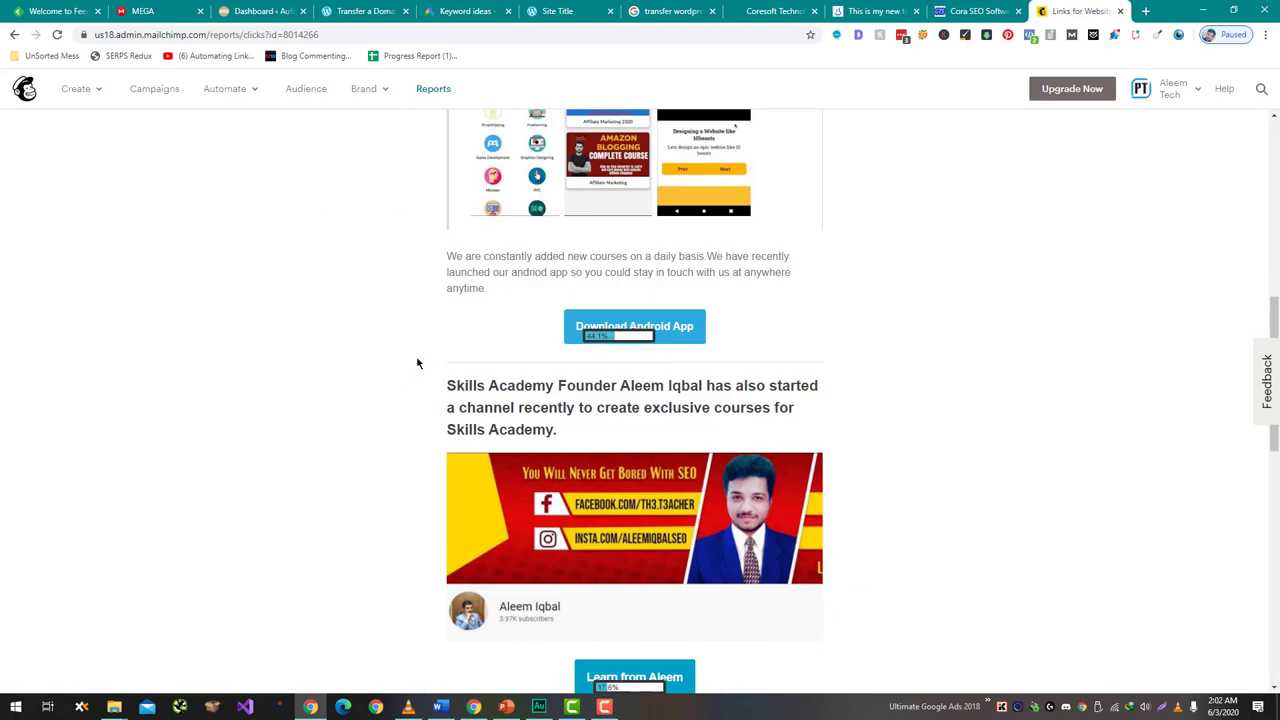
pyautogui.scroll(-2, 418, 363)
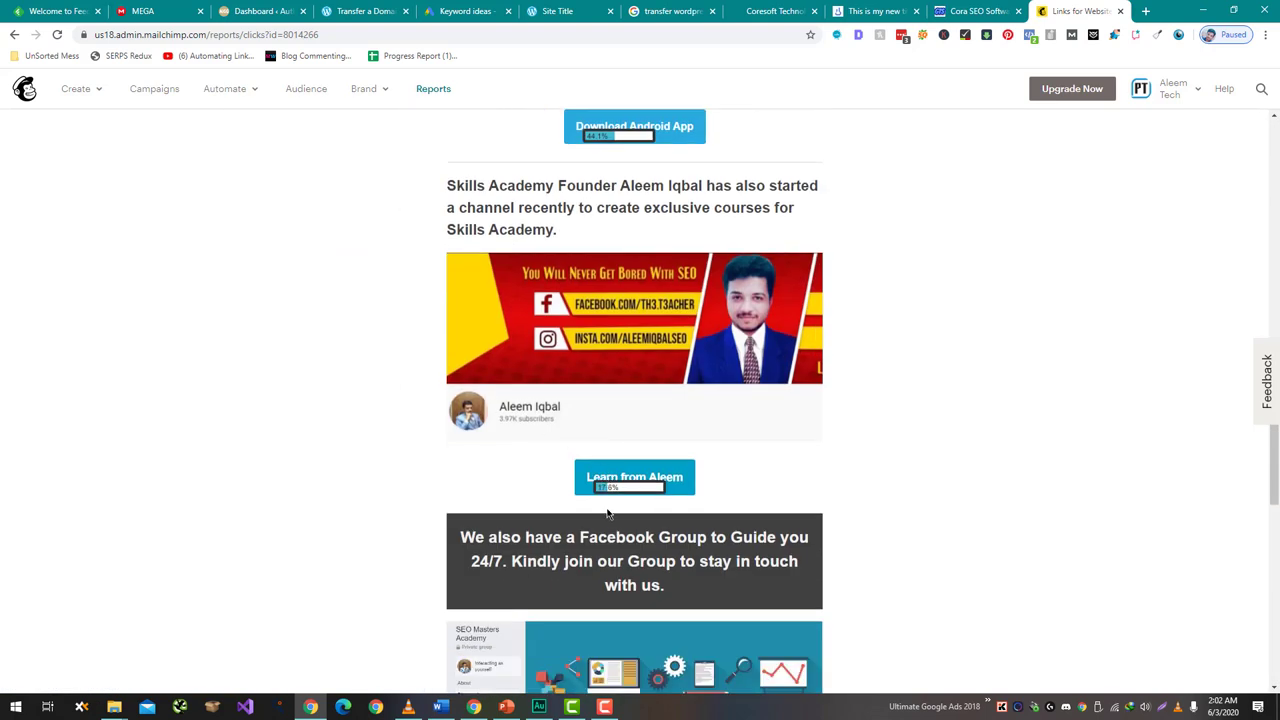
pyautogui.moveTo(603, 487)
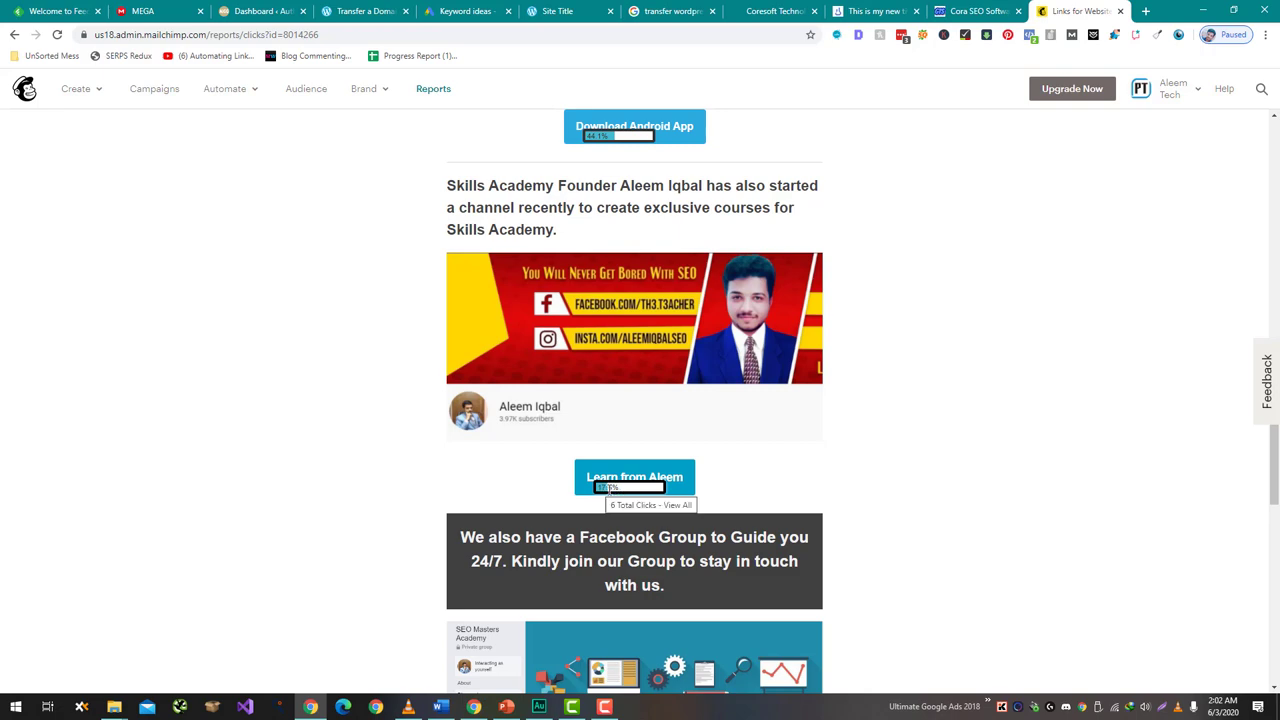
pyautogui.scroll(-5, 605, 486)
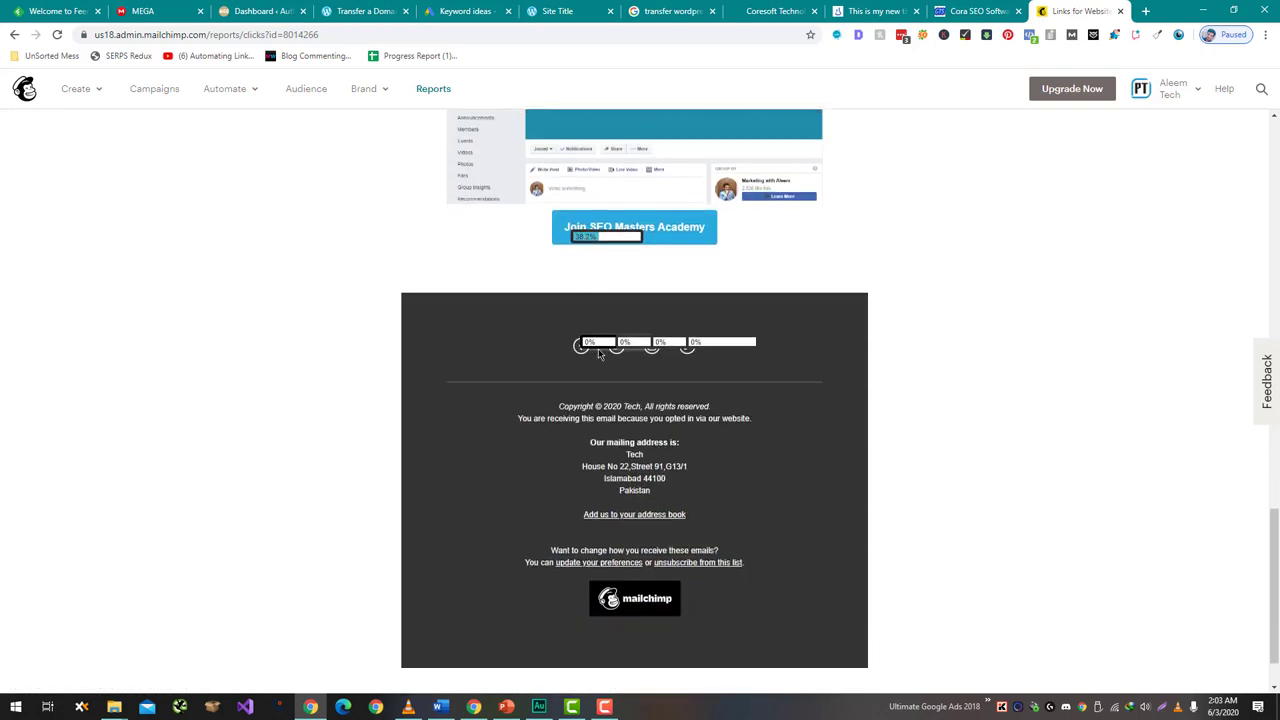
pyautogui.scroll(15, 658, 341)
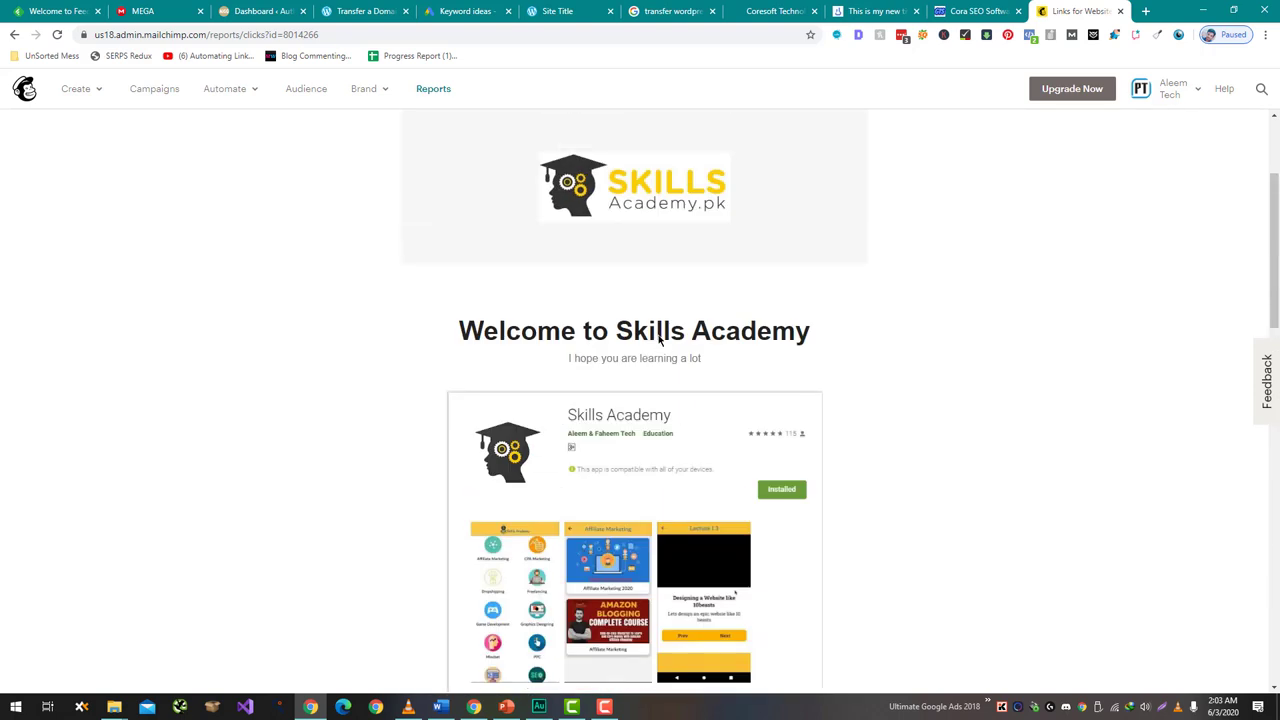